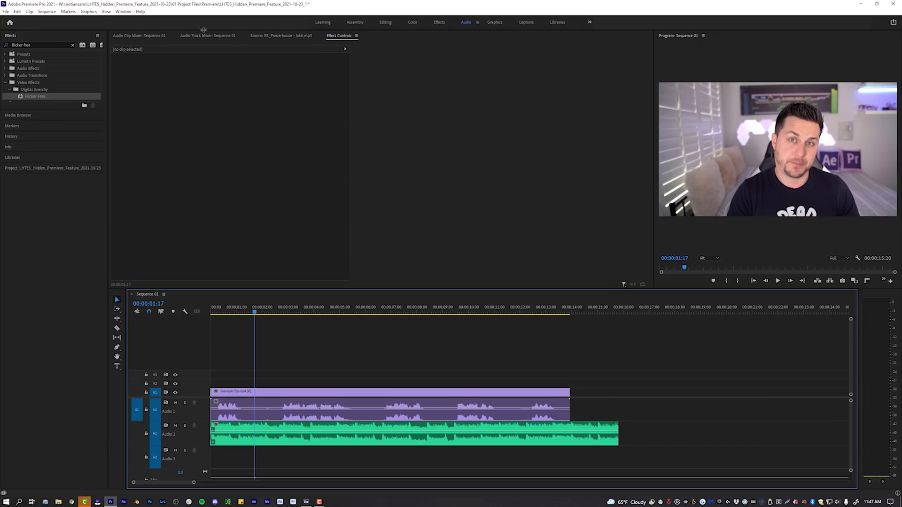
Switch to the Editing workspace and show the Essential Sound panel, with the whole sequence in view
{"action": "left_click", "coordinate": [385, 23]}
{"action": "left_click", "coordinate": [123, 11]}
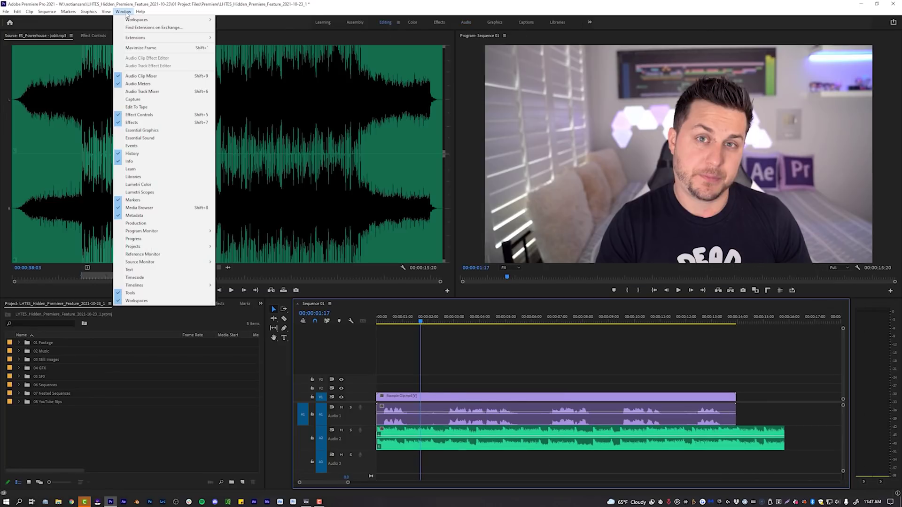
{"action": "left_click", "coordinate": [166, 139]}
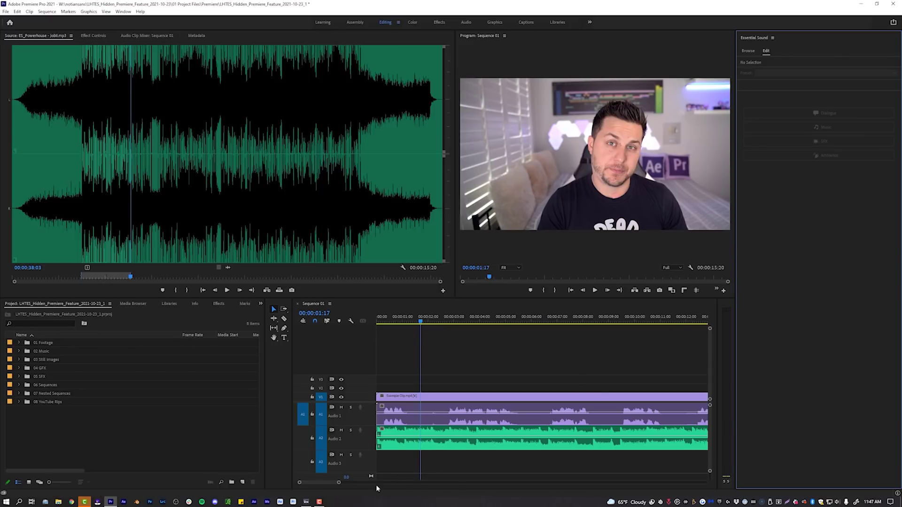
{"action": "left_click_drag", "start_coordinate": [338, 483], "coordinate": [368, 482]}
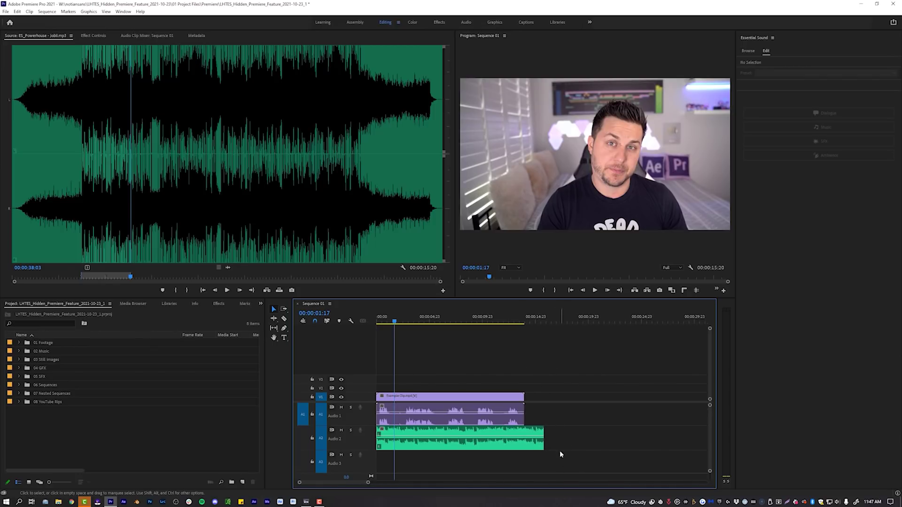
Tag the song clip on Audio 2 as Music and the Example Clip audio on Audio 1 as Dialogue
{"action": "left_click_drag", "start_coordinate": [582, 439], "coordinate": [516, 448]}
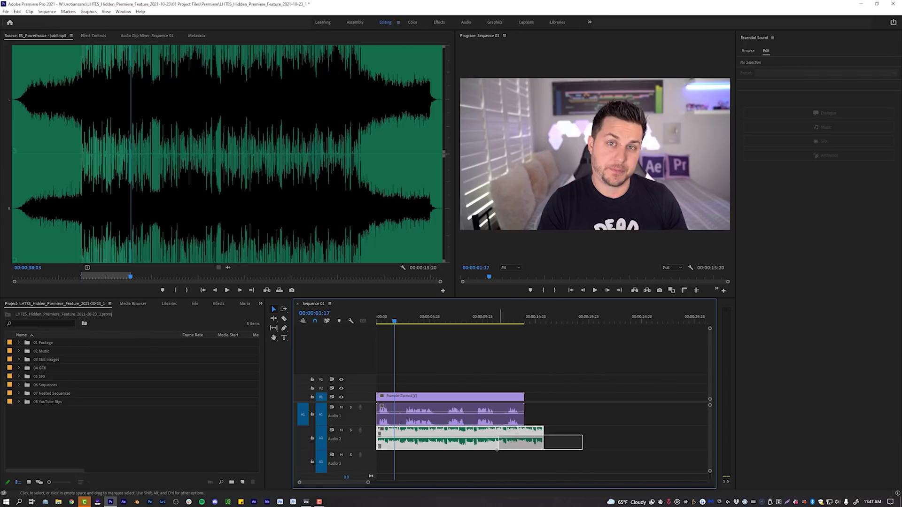
{"action": "left_click", "coordinate": [572, 415]}
{"action": "left_click", "coordinate": [466, 416]}
{"action": "left_click", "coordinate": [482, 447]}
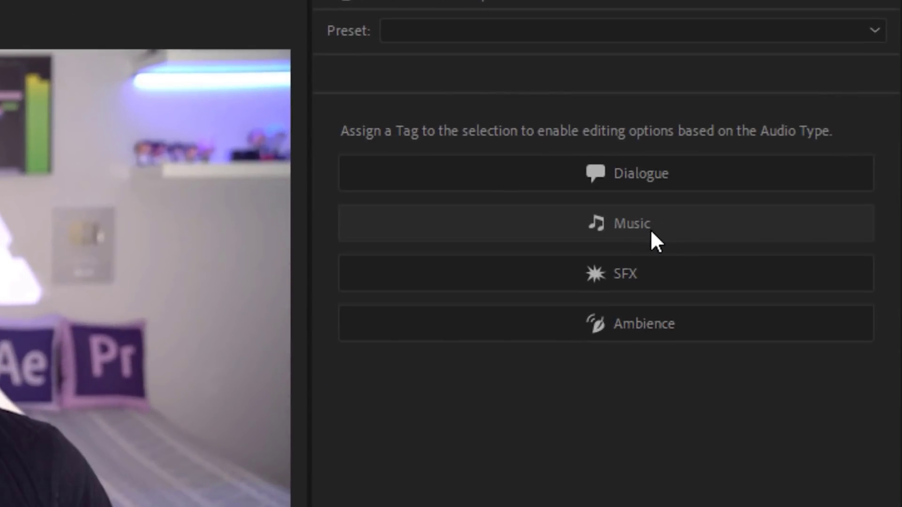
{"action": "left_click", "coordinate": [652, 231]}
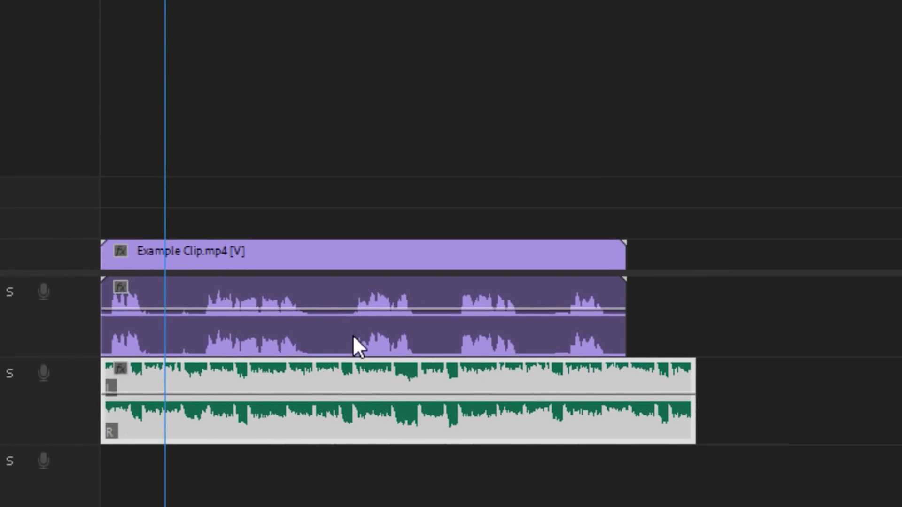
{"action": "left_click", "coordinate": [353, 334]}
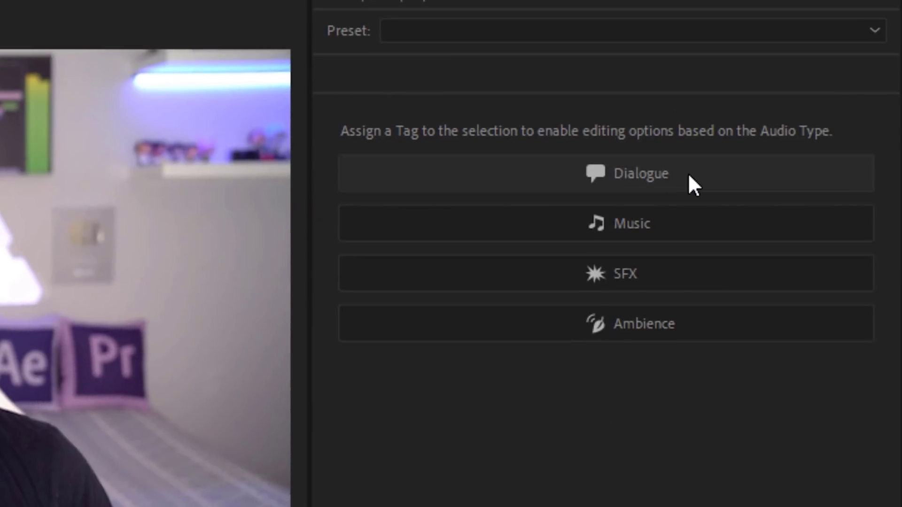
{"action": "left_click", "coordinate": [689, 176]}
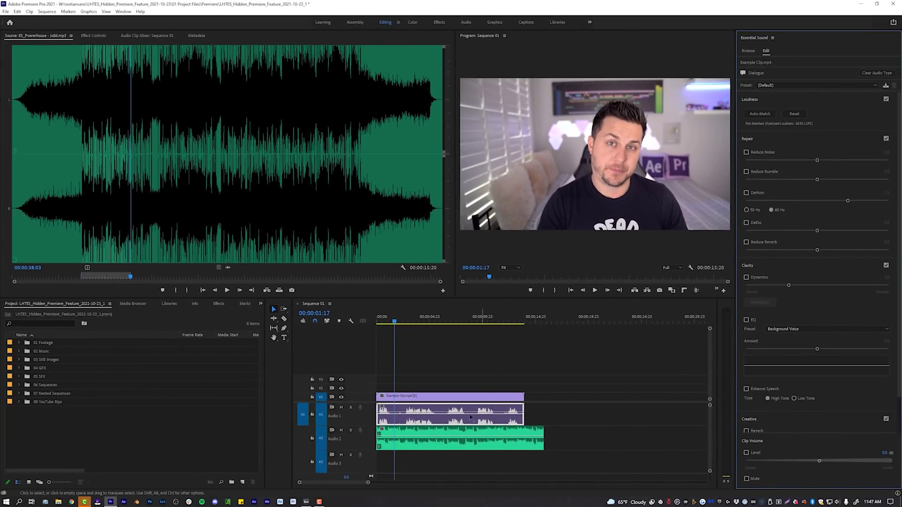
{"action": "left_click", "coordinate": [454, 435]}
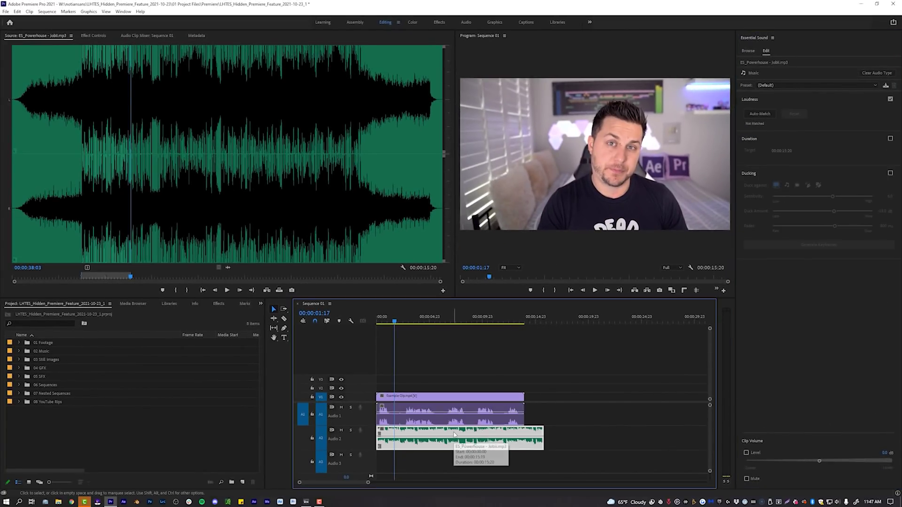
{"action": "left_click", "coordinate": [825, 102]}
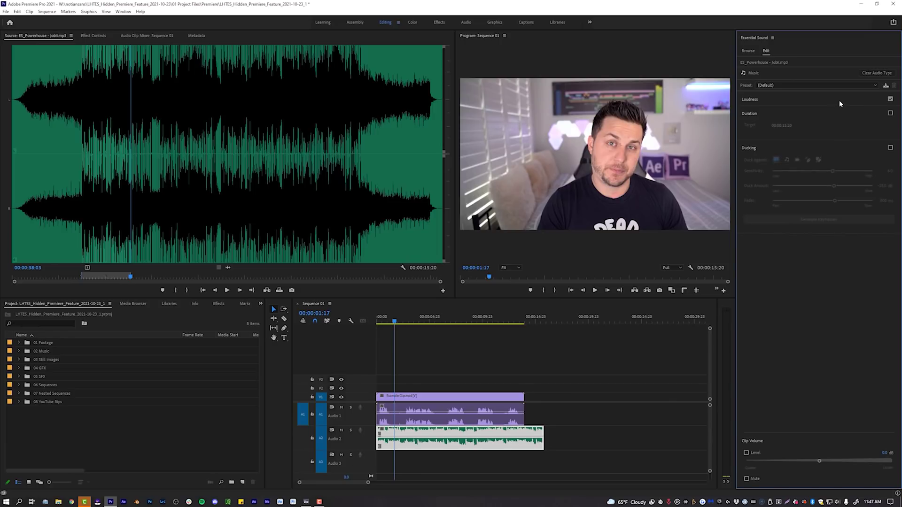
{"action": "left_click", "coordinate": [753, 99]}
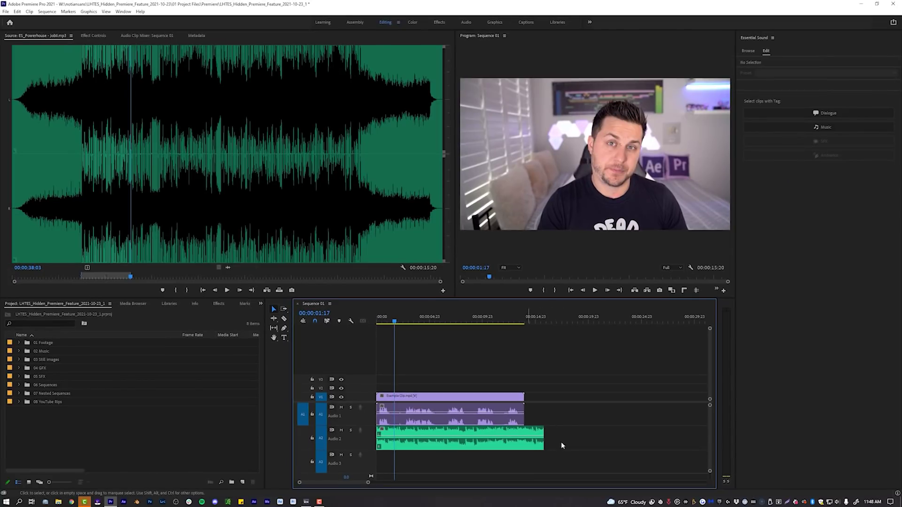
Play the opening seconds of the sequence to hear the unadjusted voice and music together
{"action": "key", "text": "Home"}
{"action": "key", "text": "space"}
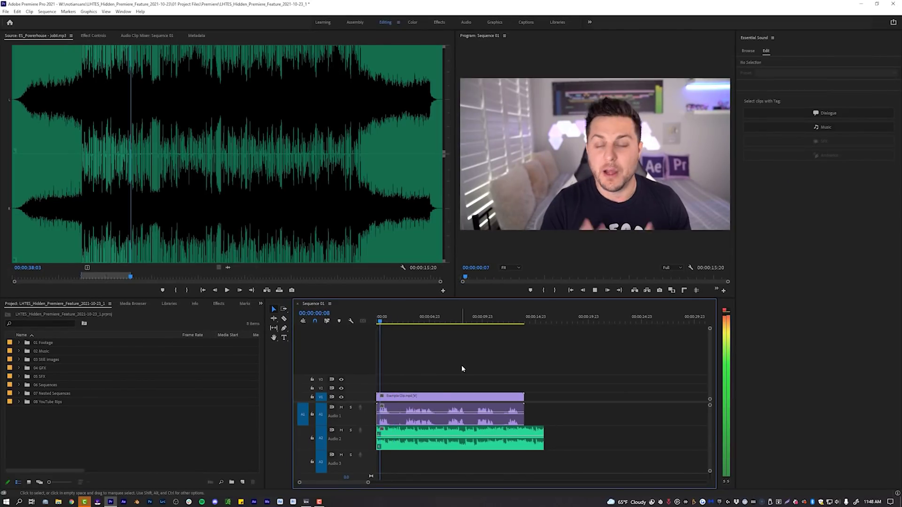
{"action": "key", "text": "space"}
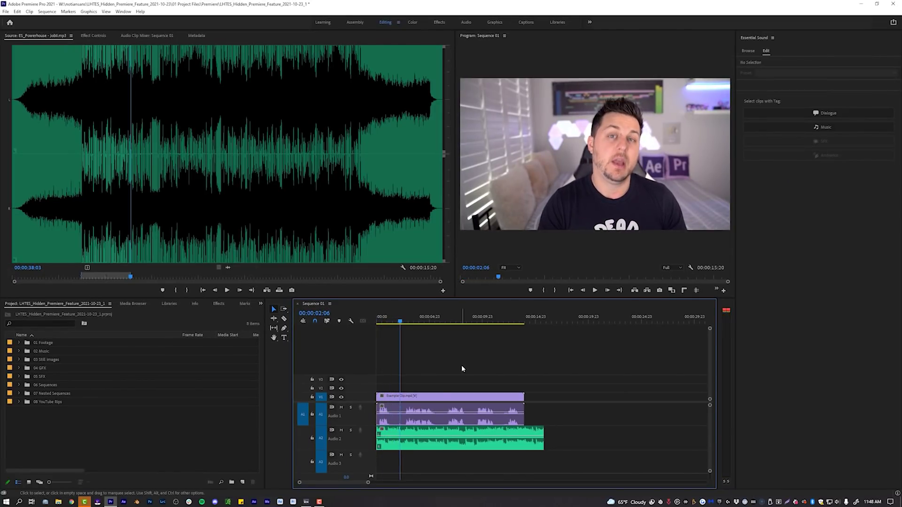
Auto-match the loudness of the music clip on Audio 2
{"action": "left_click", "coordinate": [461, 450]}
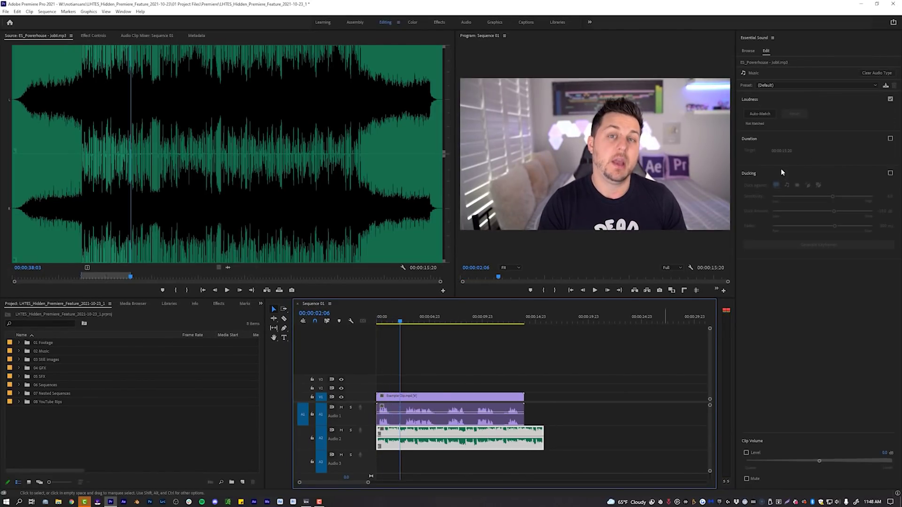
{"action": "left_click", "coordinate": [767, 116]}
{"action": "left_click", "coordinate": [767, 116]}
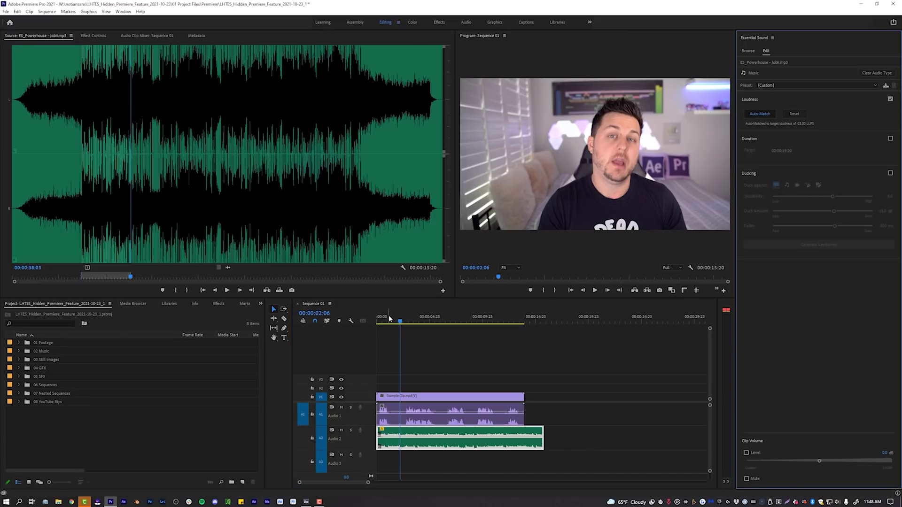
Play the sequence from the start again to check the loudness-matched music against the voice
{"action": "left_click", "coordinate": [462, 366]}
{"action": "key", "text": "Home"}
{"action": "key", "text": "space"}
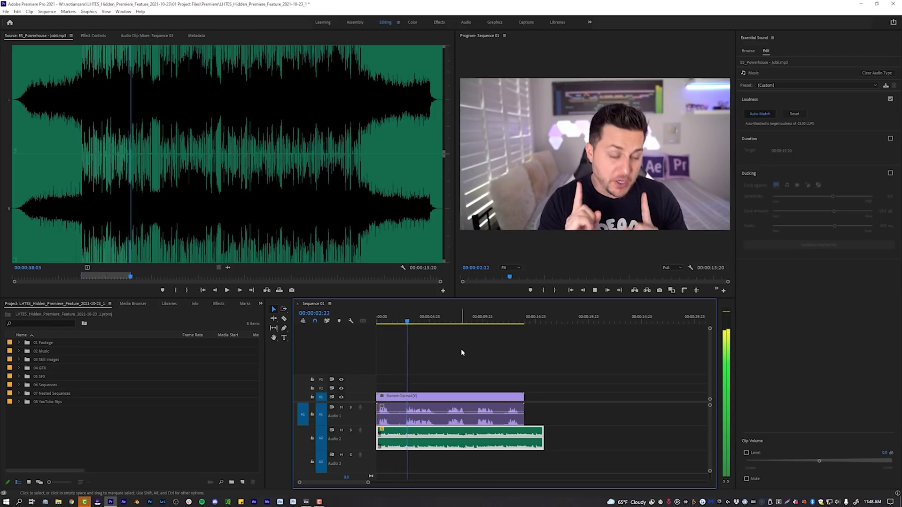
{"action": "key", "text": "space"}
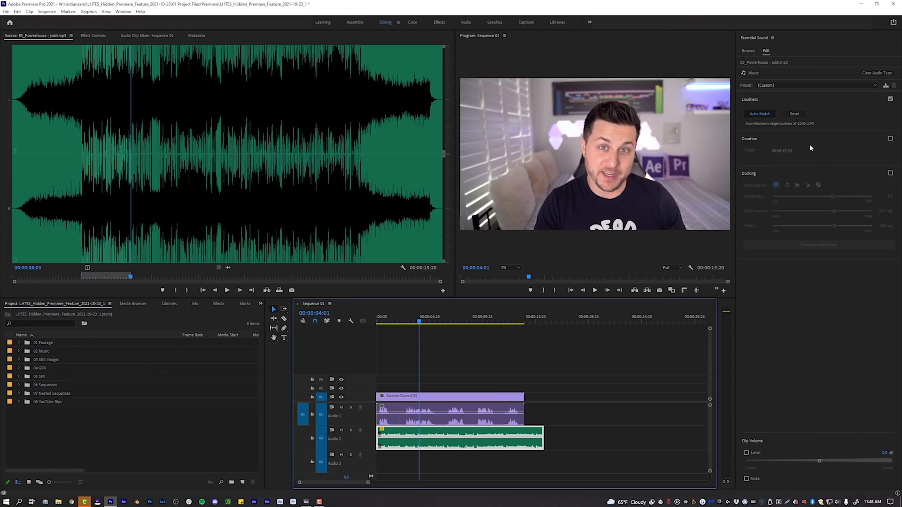
Enable Duration for the music clip and set its target duration to 00:00:15:00
{"action": "left_click", "coordinate": [890, 139]}
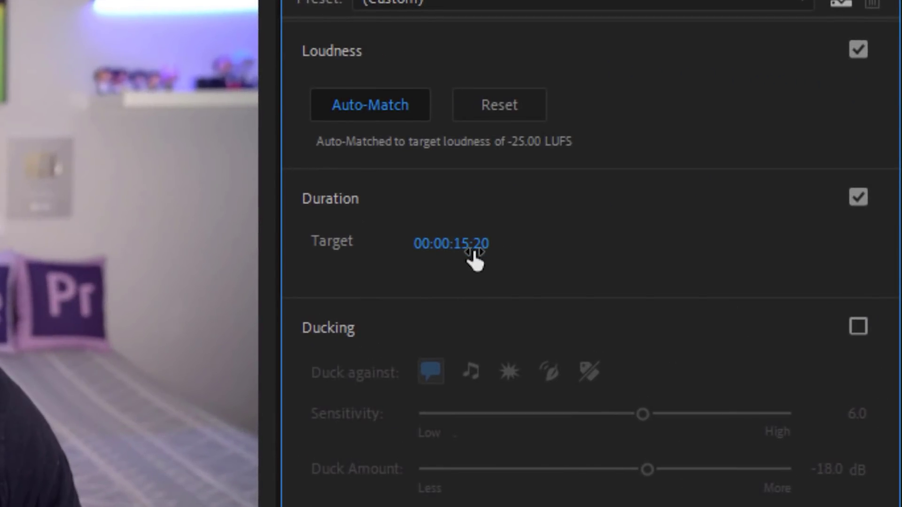
{"action": "left_click", "coordinate": [475, 250]}
{"action": "left_click", "coordinate": [528, 242]}
{"action": "key", "text": "BackSpace"}
{"action": "key", "text": "BackSpace"}
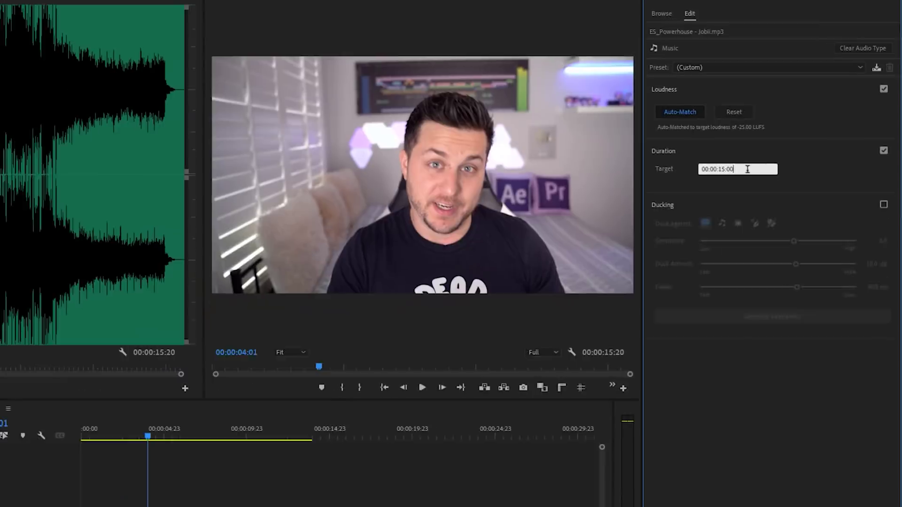
{"action": "key", "text": "Return"}
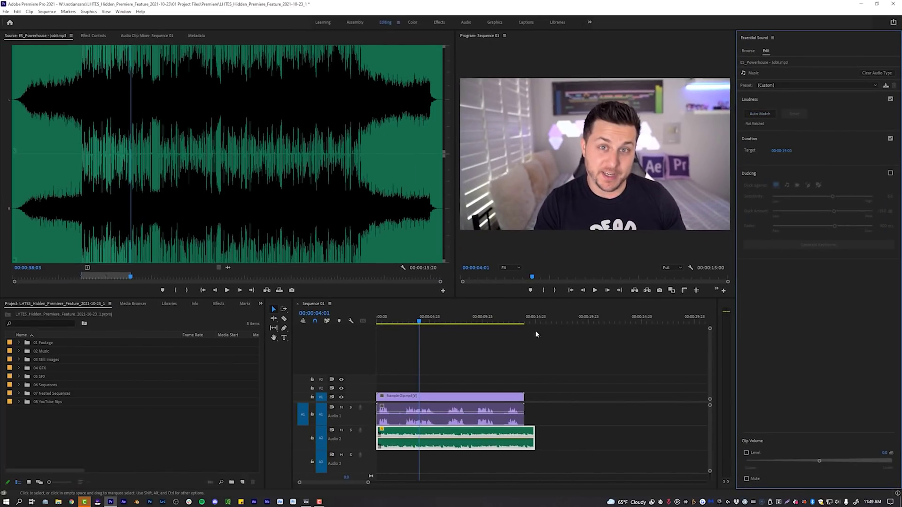
Solo the Audio 2 track and move the playhead to the start of the sequence
{"action": "left_click", "coordinate": [351, 432]}
{"action": "left_click", "coordinate": [350, 431]}
{"action": "left_click", "coordinate": [462, 279]}
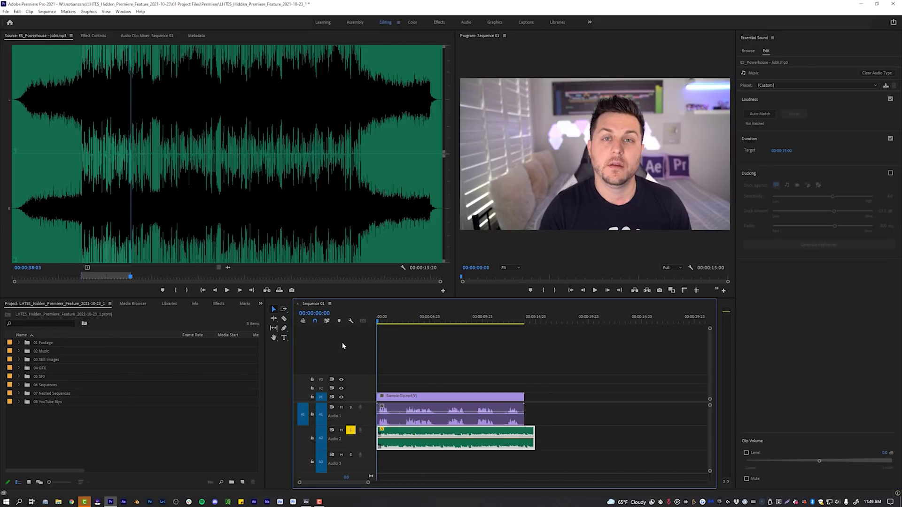
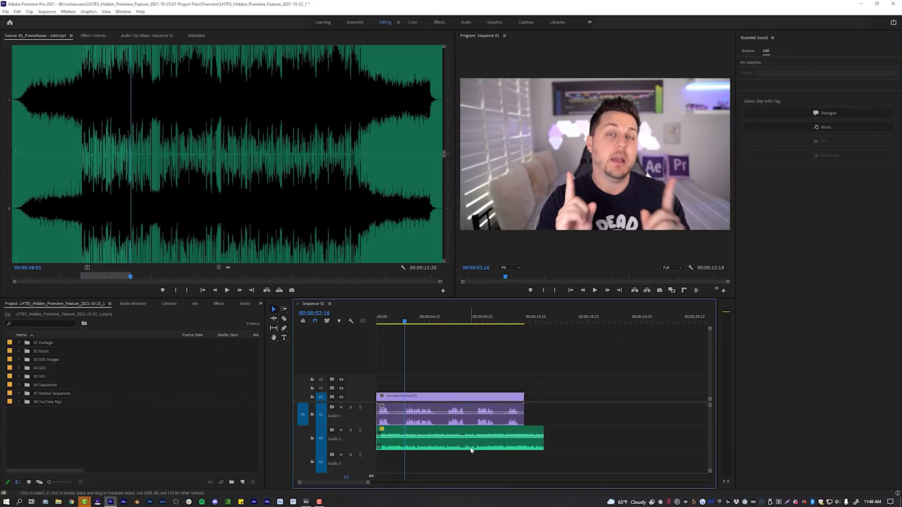
Enable ducking against dialogue on the music clip, generate its keyframes and enlarge the Audio 2 track
{"action": "left_click", "coordinate": [471, 450]}
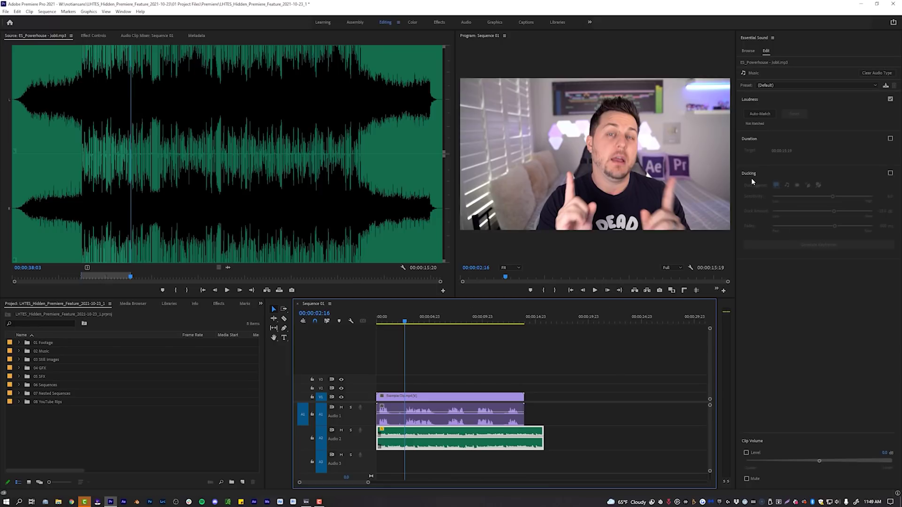
{"action": "left_click", "coordinate": [890, 173]}
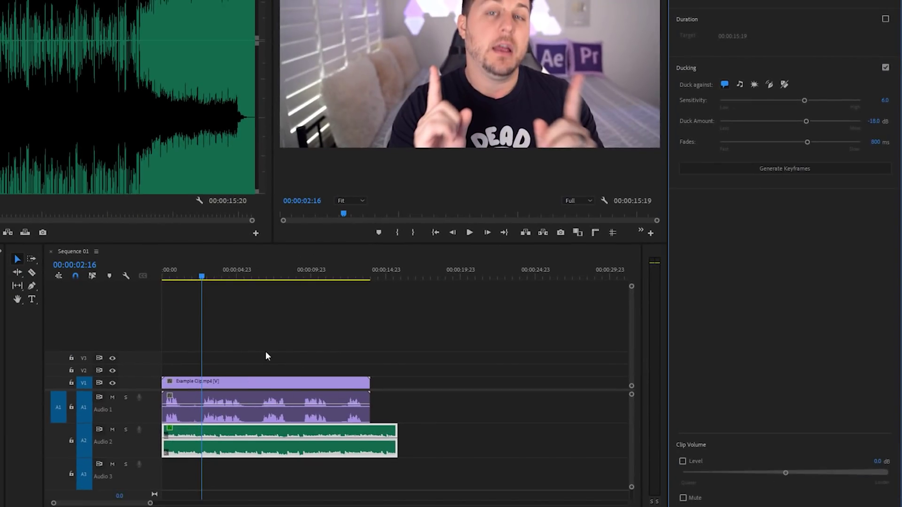
{"action": "left_click", "coordinate": [783, 169]}
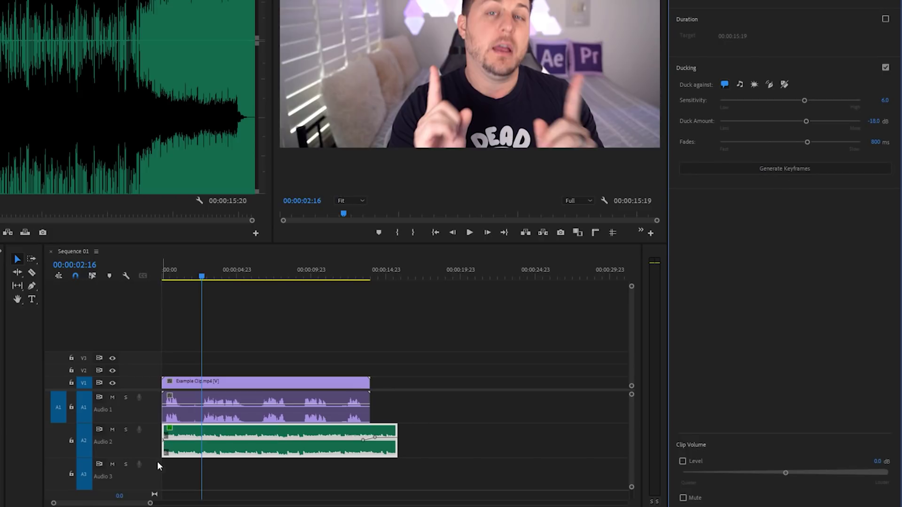
{"action": "left_click_drag", "start_coordinate": [148, 457], "coordinate": [150, 475]}
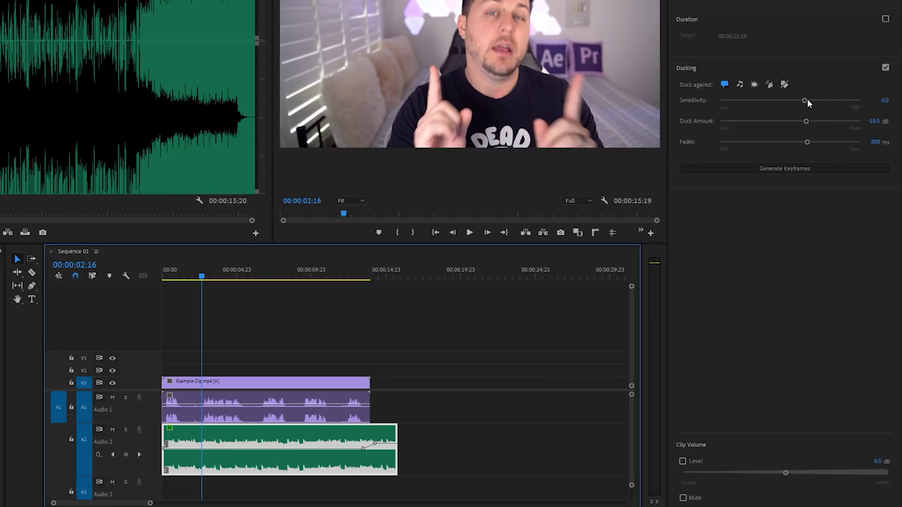
Set the music clip's ducking sensitivity to 3.5 and its fades to 300 ms
{"action": "left_click_drag", "start_coordinate": [804, 100], "coordinate": [761, 98]}
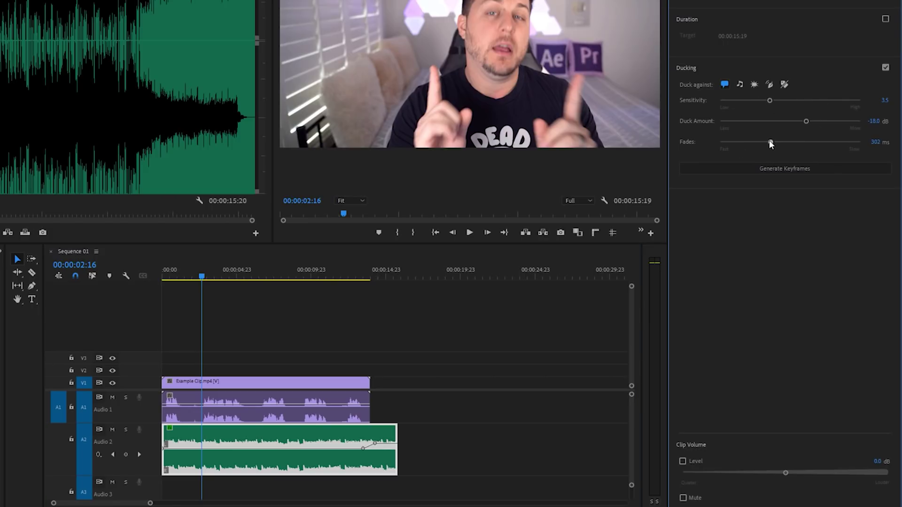
{"action": "left_click", "coordinate": [877, 142]}
{"action": "type", "text": "3"}
{"action": "key", "text": "Return"}
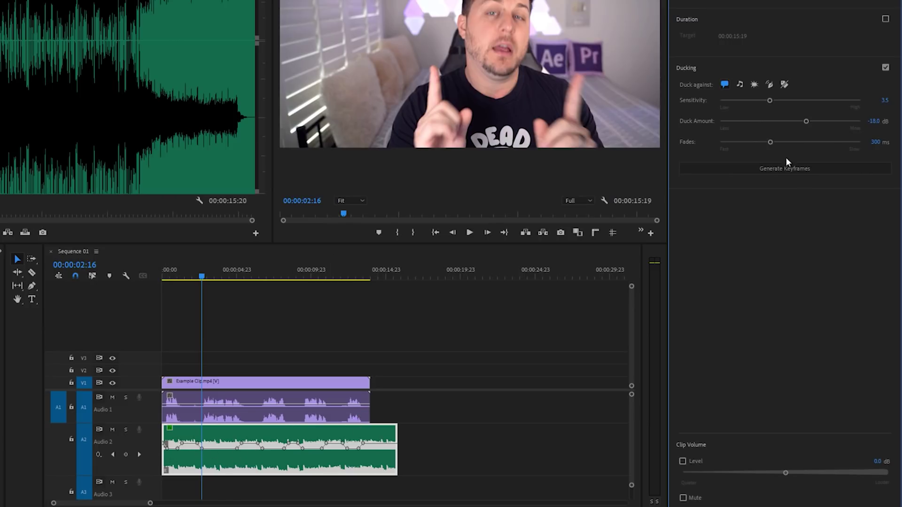
Lengthen the ducking fades to 362 ms and regenerate the music clip's keyframes
{"action": "left_click_drag", "start_coordinate": [771, 142], "coordinate": [776, 142]}
{"action": "left_click", "coordinate": [775, 167]}
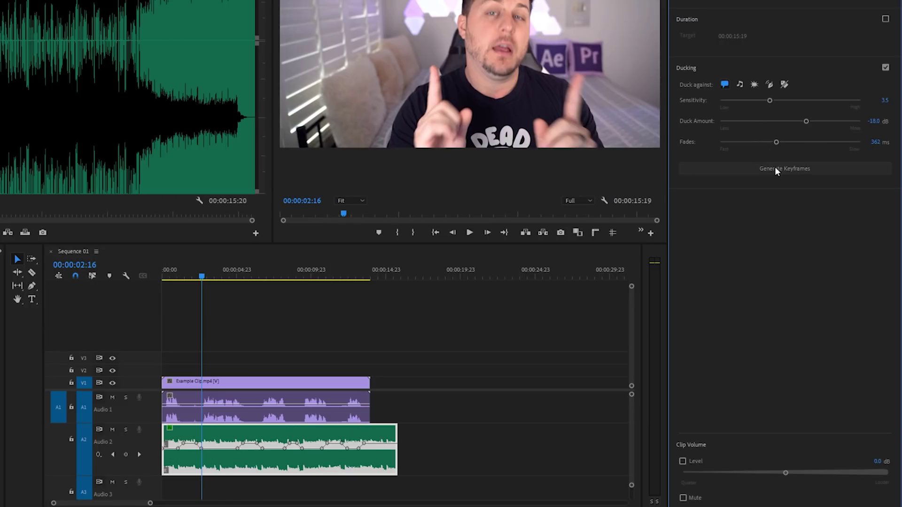
{"action": "left_click", "coordinate": [777, 167]}
Shorten the ducking fades to 223 ms and regenerate the music clip's keyframes
{"action": "left_click_drag", "start_coordinate": [780, 141], "coordinate": [762, 141]}
{"action": "left_click", "coordinate": [768, 168]}
{"action": "left_click", "coordinate": [763, 170]}
{"action": "left_click", "coordinate": [763, 170]}
{"action": "left_click", "coordinate": [762, 167]}
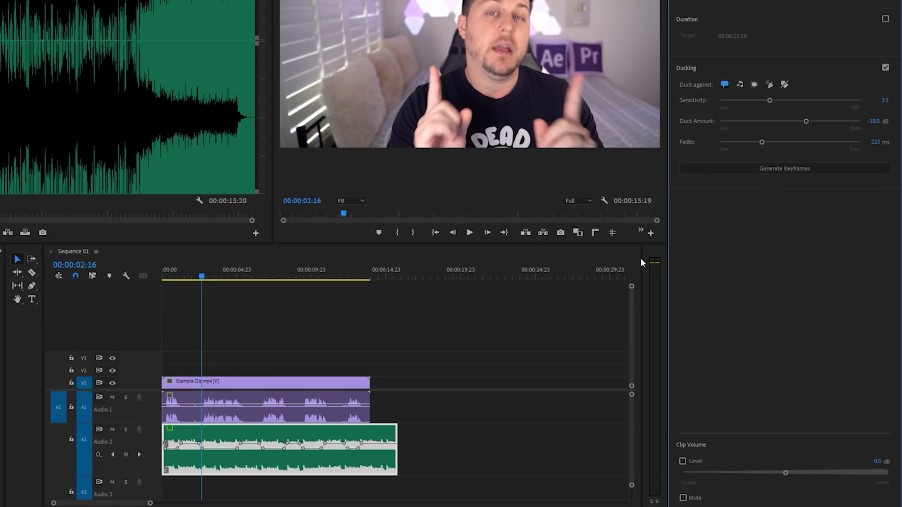
Extend the music clip to 00:00:34:13 and place a copy of Example Clip after the original, leaving a small gap
{"action": "left_click_drag", "start_coordinate": [405, 466], "coordinate": [524, 440]}
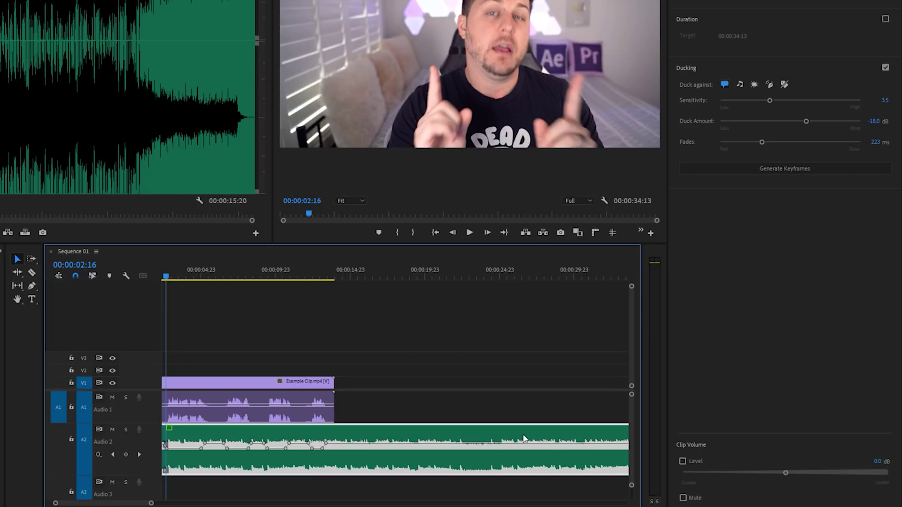
{"action": "scroll", "coordinate": [169, 502], "scroll_direction": "down", "scroll_amount": 3}
{"action": "left_click_drag", "start_coordinate": [230, 362], "coordinate": [352, 387]}
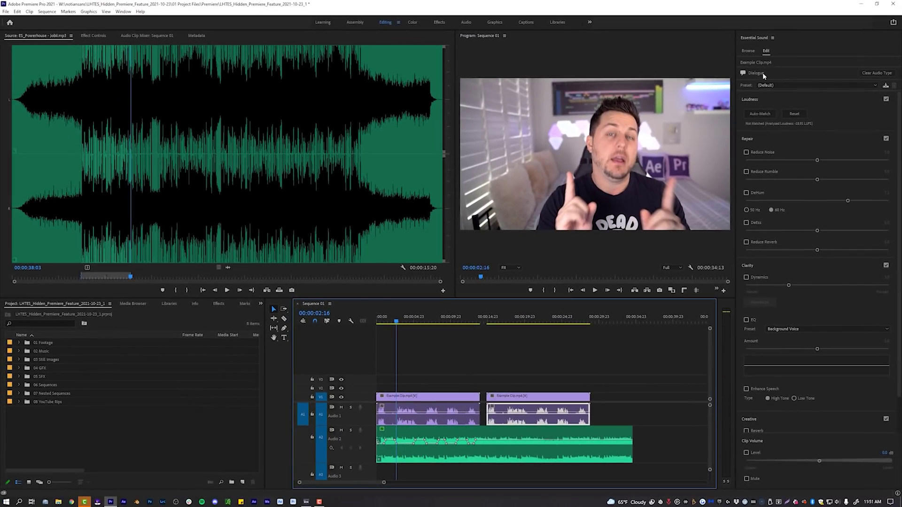
Clear and reassign the Dialogue tag on the copied clip's audio, and regenerate the music clip's ducking keyframes
{"action": "left_click", "coordinate": [862, 73]}
{"action": "left_click", "coordinate": [828, 112]}
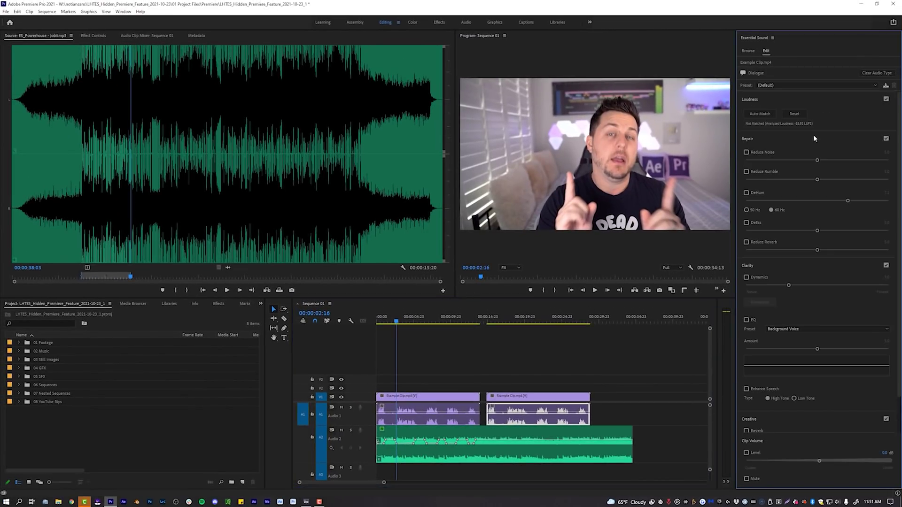
{"action": "left_click", "coordinate": [495, 459]}
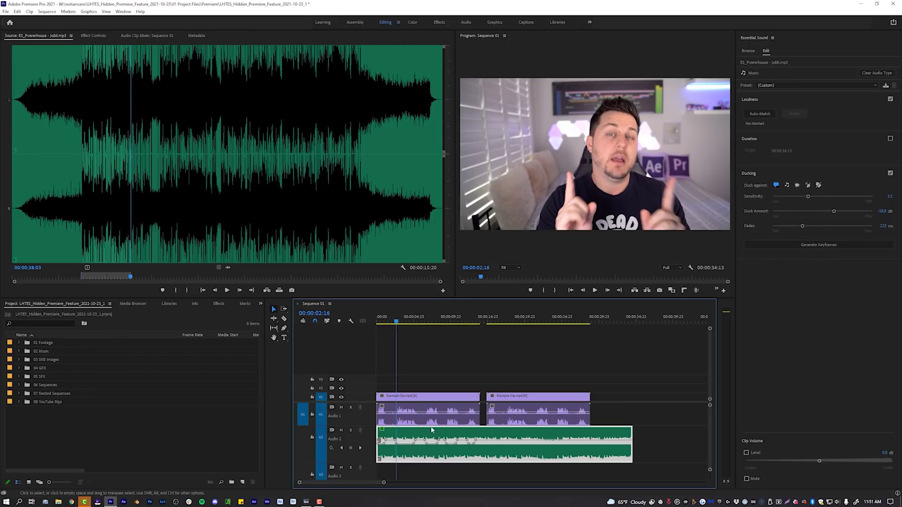
{"action": "left_click", "coordinate": [823, 245]}
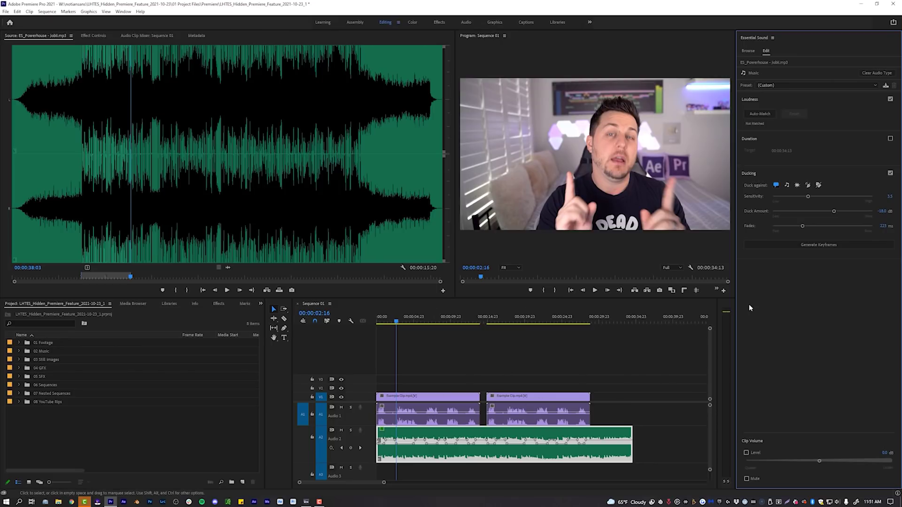
Generate the music clip's ducking keyframes again and play the sequence from the start to check the mix
{"action": "left_click", "coordinate": [817, 245]}
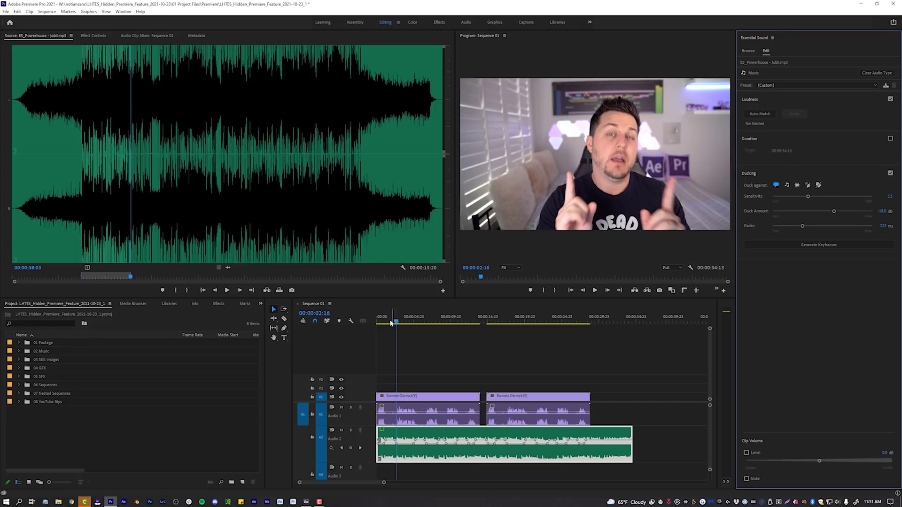
{"action": "key", "text": "Home"}
{"action": "key", "text": "space"}
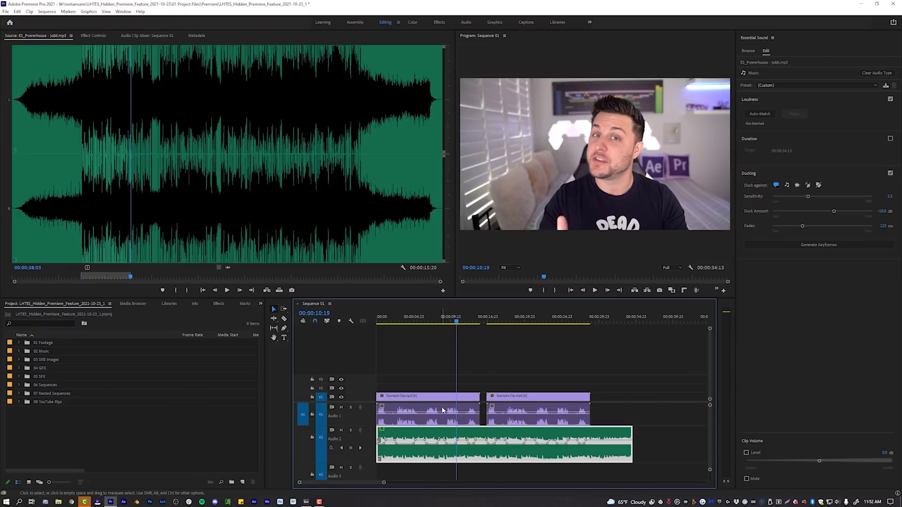
Select the first Example Clip's audio, solo the Audio 1 track and listen to it from the start
{"action": "left_click", "coordinate": [443, 410]}
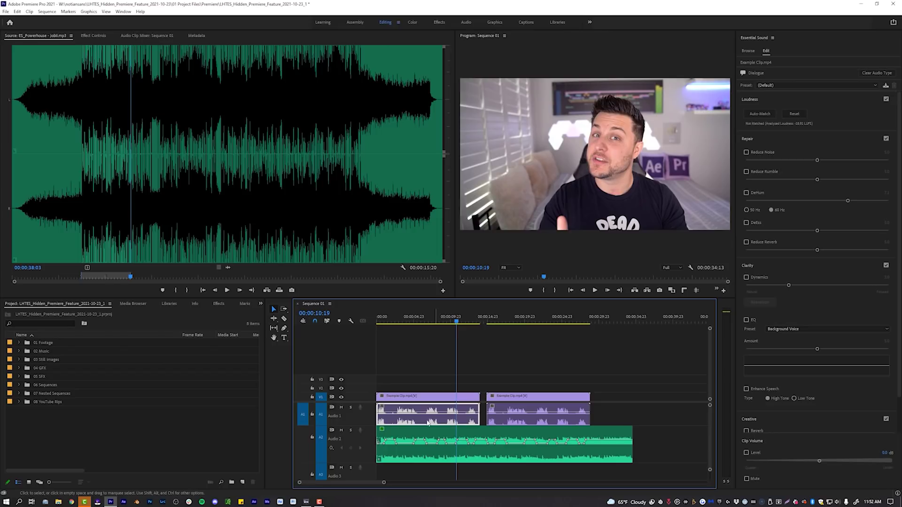
{"action": "key", "text": "Home"}
{"action": "left_click", "coordinate": [350, 407]}
{"action": "key", "text": "space"}
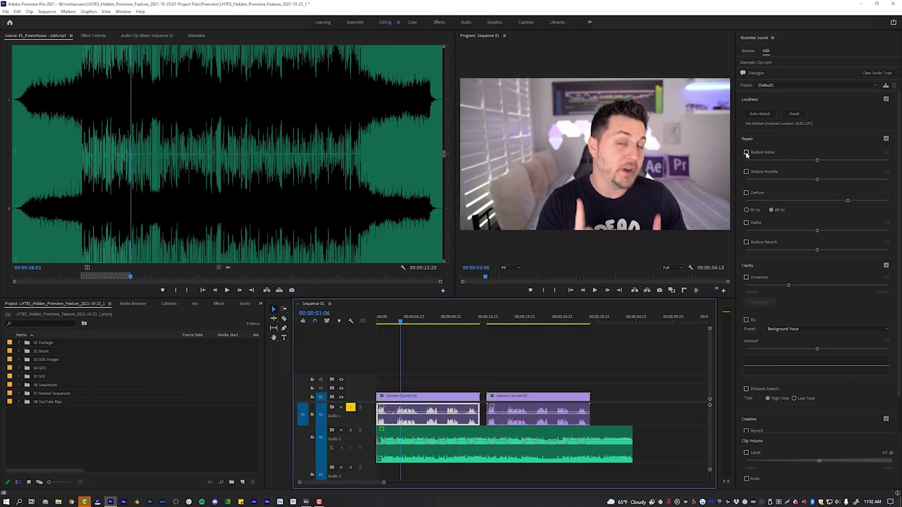
Enable Reduce Noise on the first Example Clip's audio, set it to 9.4 and listen to the result
{"action": "left_click", "coordinate": [746, 154]}
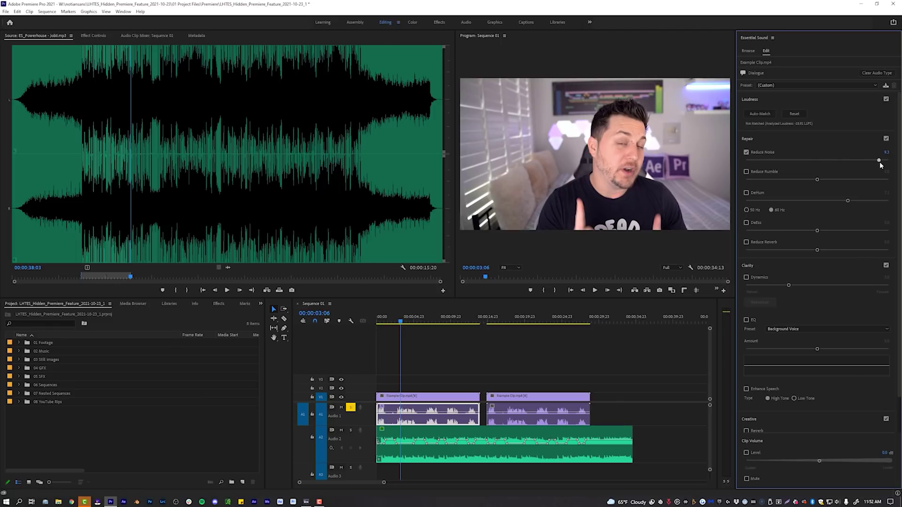
{"action": "left_click", "coordinate": [406, 336]}
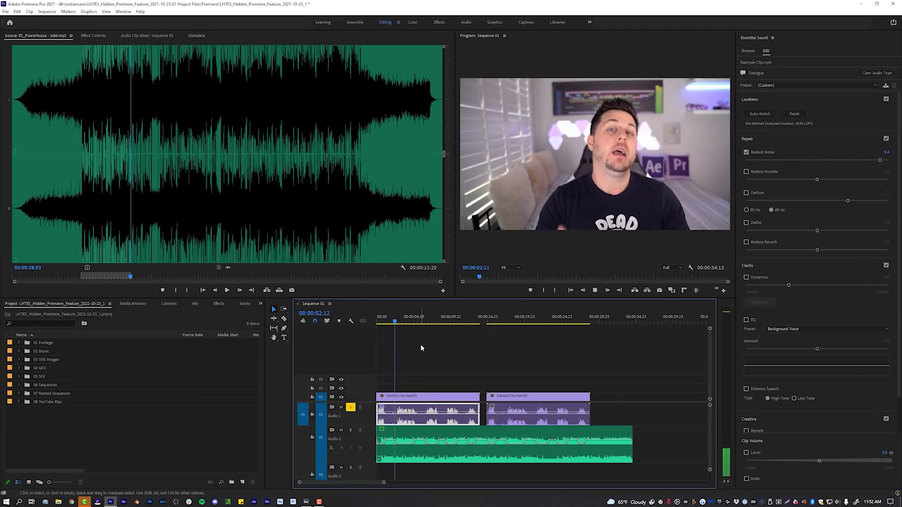
{"action": "key", "text": "space"}
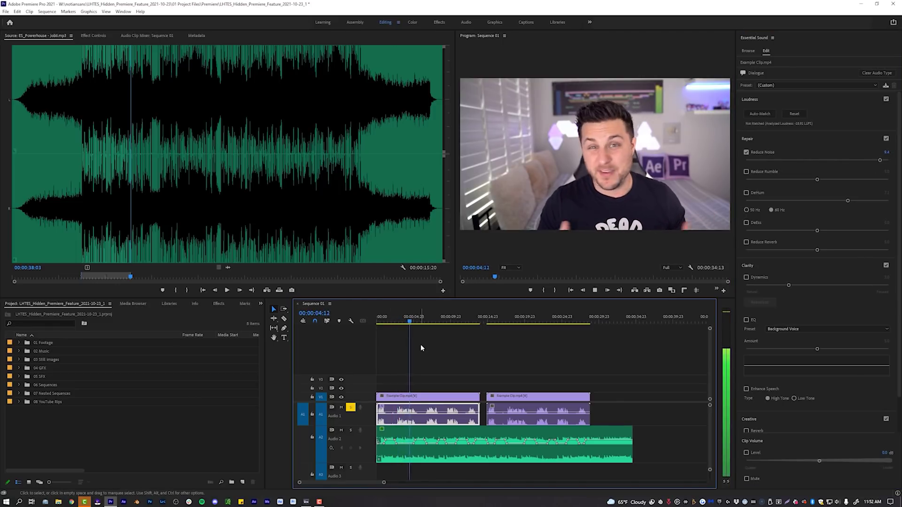
{"action": "key", "text": "space"}
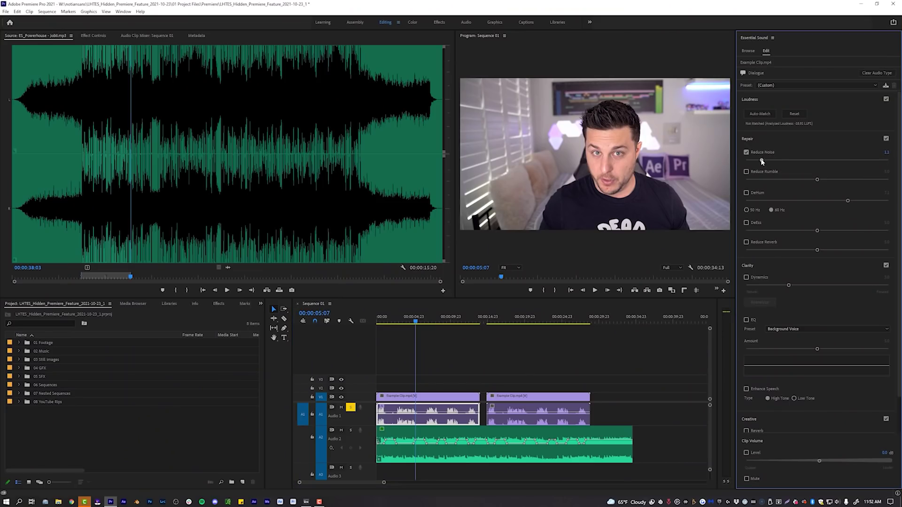
Lower Reduce Noise to 1.0, listen to the dialogue again and save the project
{"action": "left_click", "coordinate": [394, 319]}
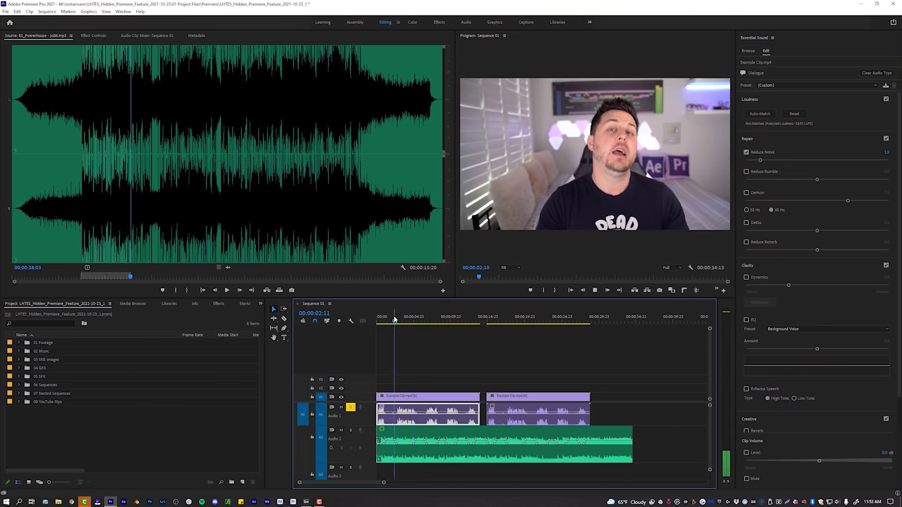
{"action": "key", "text": "space"}
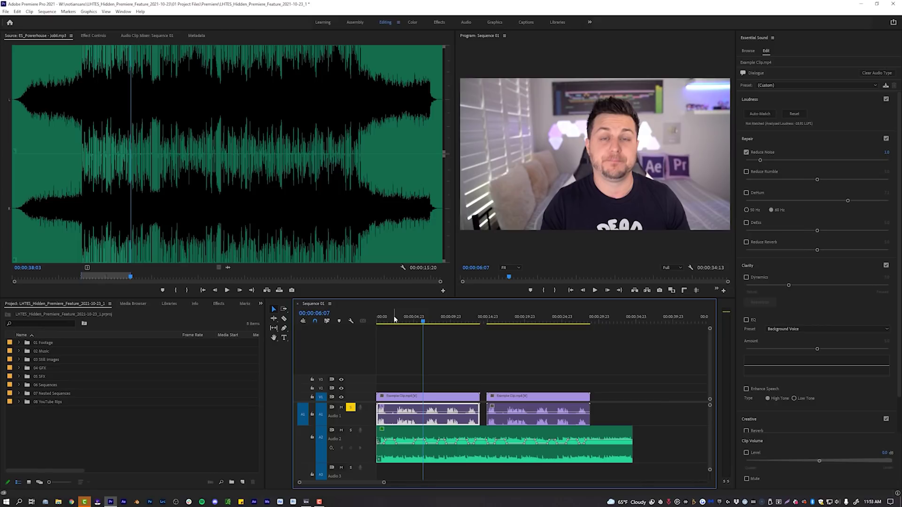
{"action": "key", "text": "ctrl+s"}
Show the clip's Effect Controls and enable the Reduce Rumble, DeHum, DeEss and Reduce Reverb repairs
{"action": "left_click", "coordinate": [94, 34]}
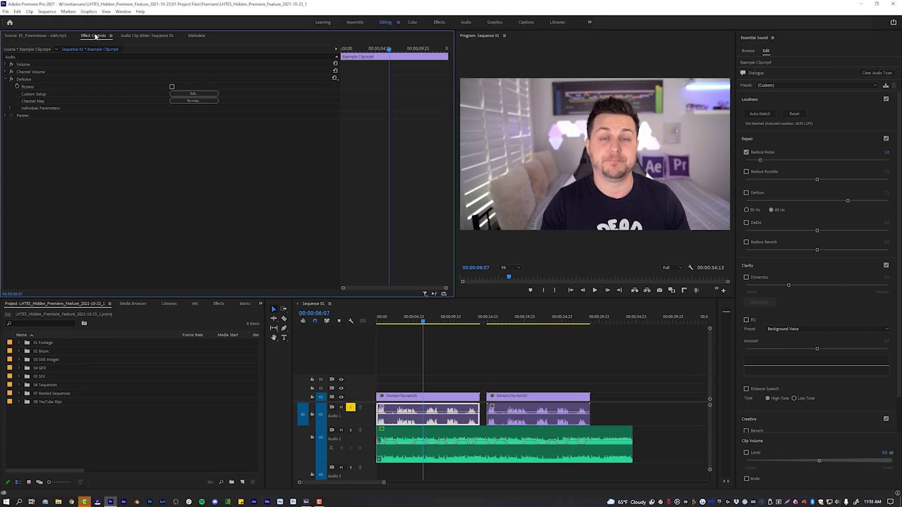
{"action": "left_click", "coordinate": [747, 172]}
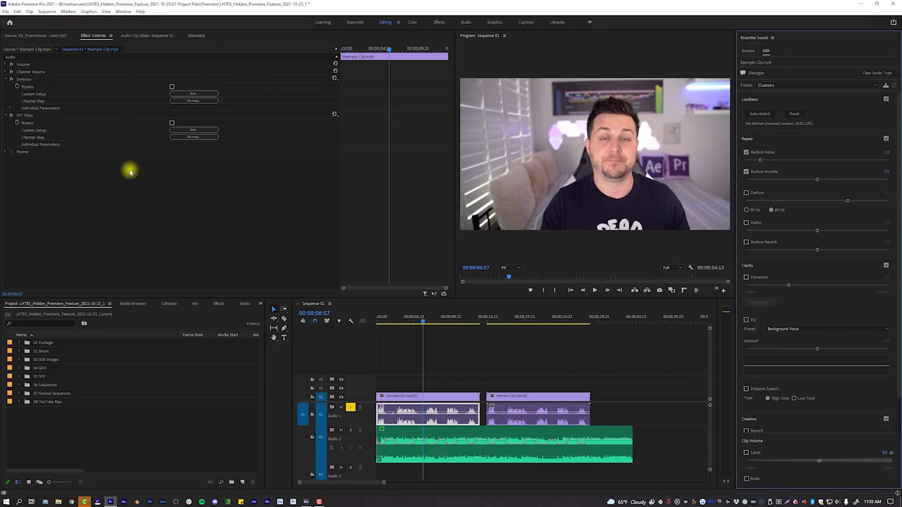
{"action": "left_click", "coordinate": [746, 193]}
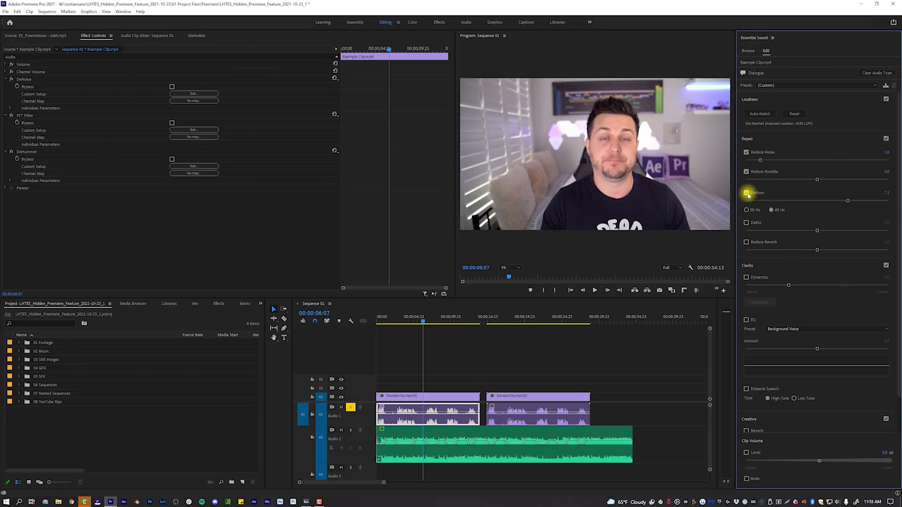
{"action": "left_click", "coordinate": [747, 223]}
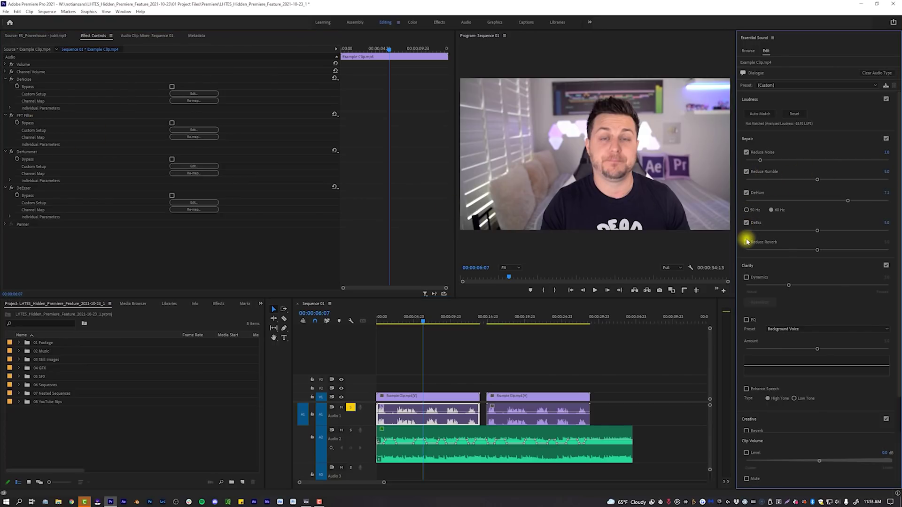
{"action": "left_click", "coordinate": [747, 242]}
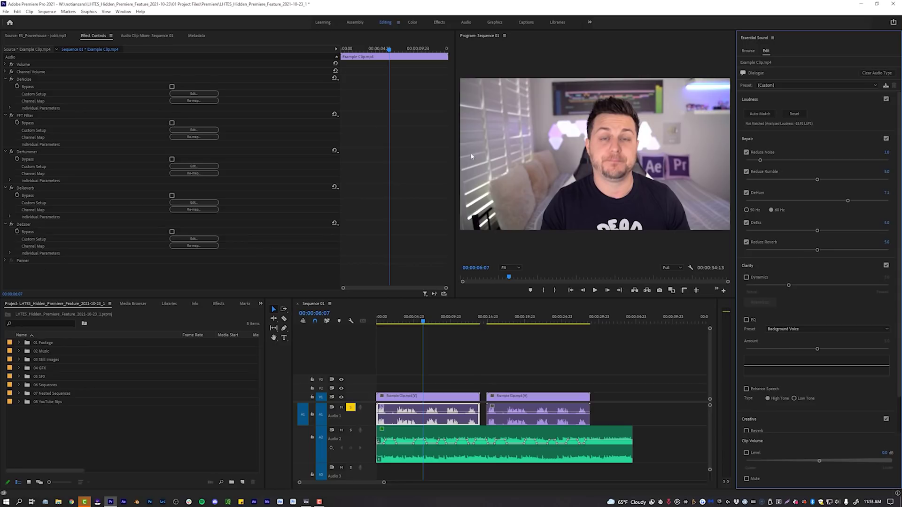
Turn off Reduce Reverb, DeEss, DeHum and Reduce Rumble, leaving only Reduce Noise enabled
{"action": "left_click", "coordinate": [746, 242]}
{"action": "left_click", "coordinate": [747, 223]}
{"action": "left_click", "coordinate": [746, 193]}
{"action": "left_click", "coordinate": [747, 172]}
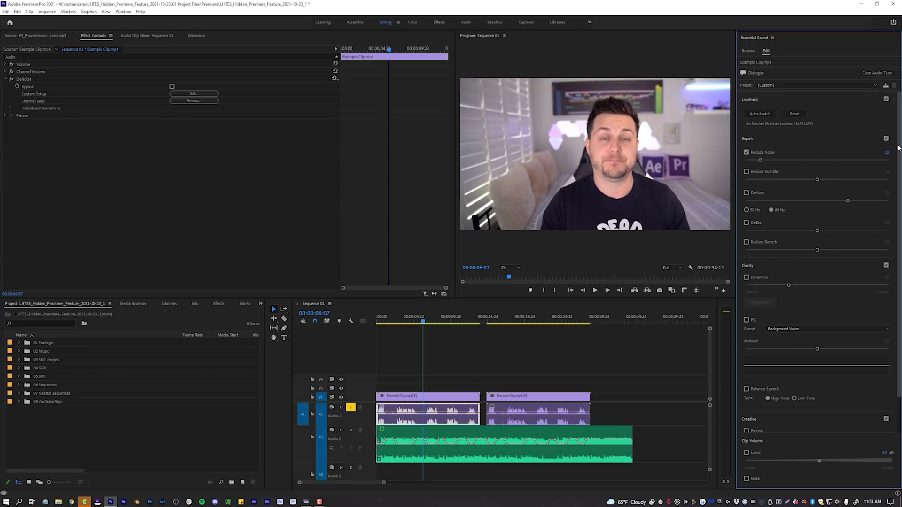
Enable Dynamics for the dialogue with an amount of 4.9 and turn on its EQ
{"action": "left_click", "coordinate": [746, 278]}
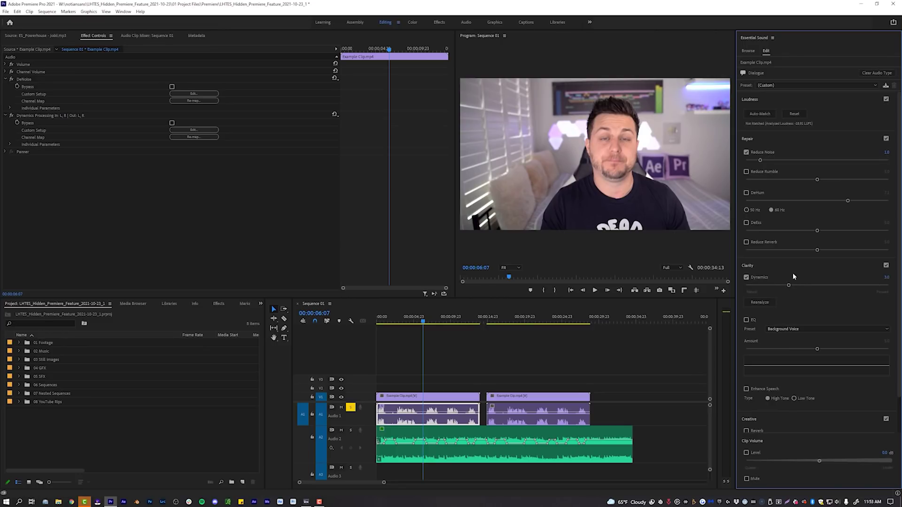
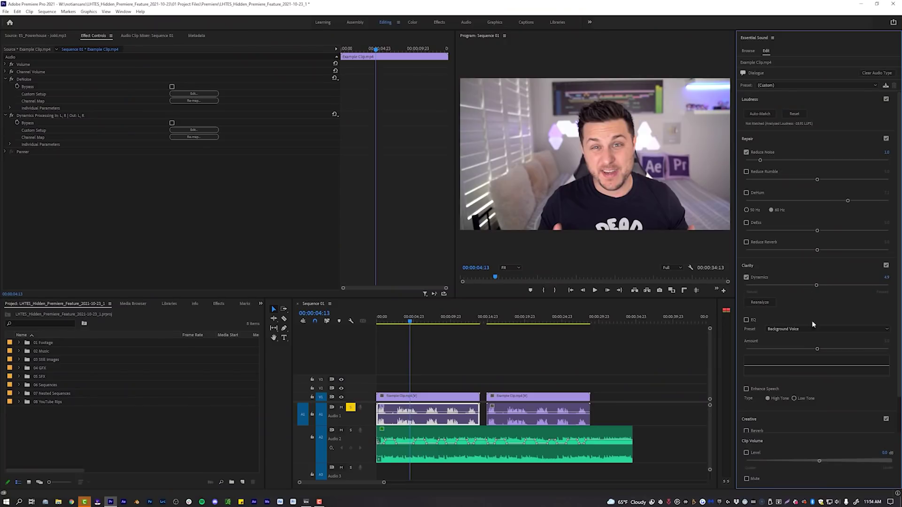
{"action": "scroll", "coordinate": [807, 316], "scroll_direction": "down", "scroll_amount": 1}
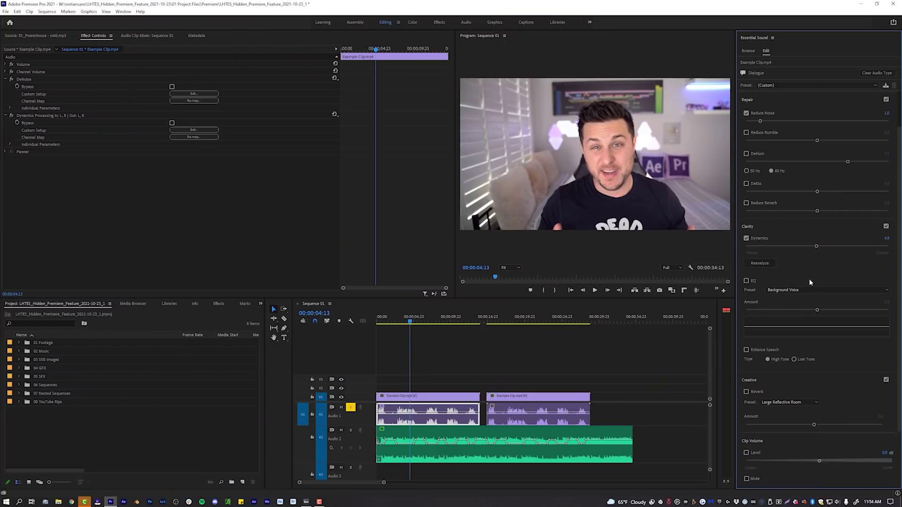
{"action": "left_click", "coordinate": [746, 281]}
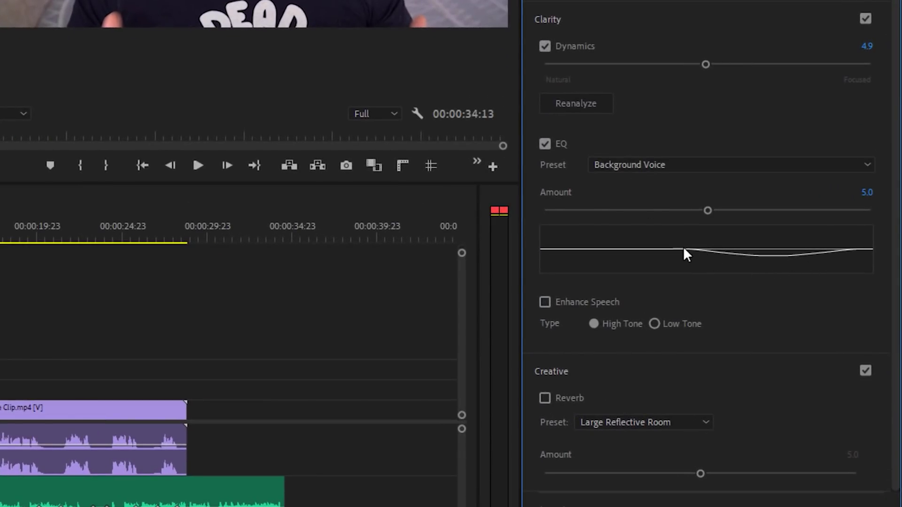
Apply the Intercom EQ preset to the dialogue and listen to it
{"action": "left_click", "coordinate": [687, 165]}
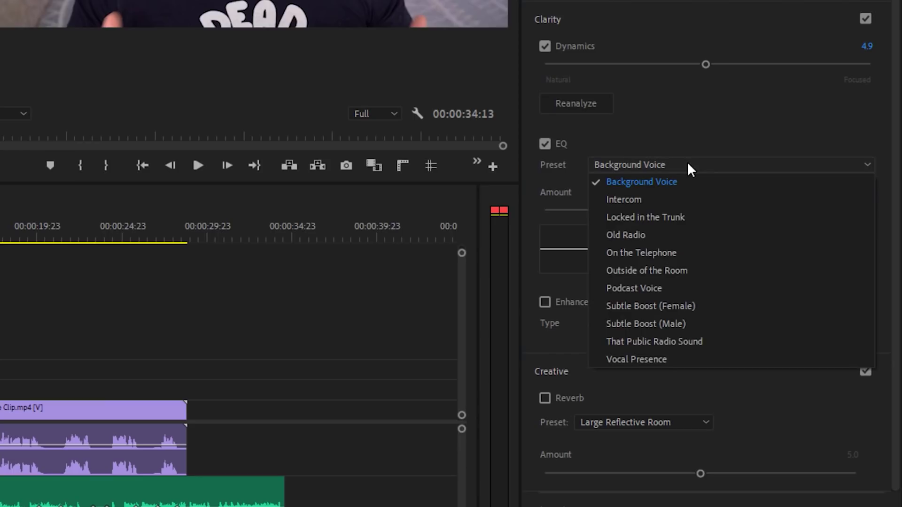
{"action": "left_click", "coordinate": [667, 201]}
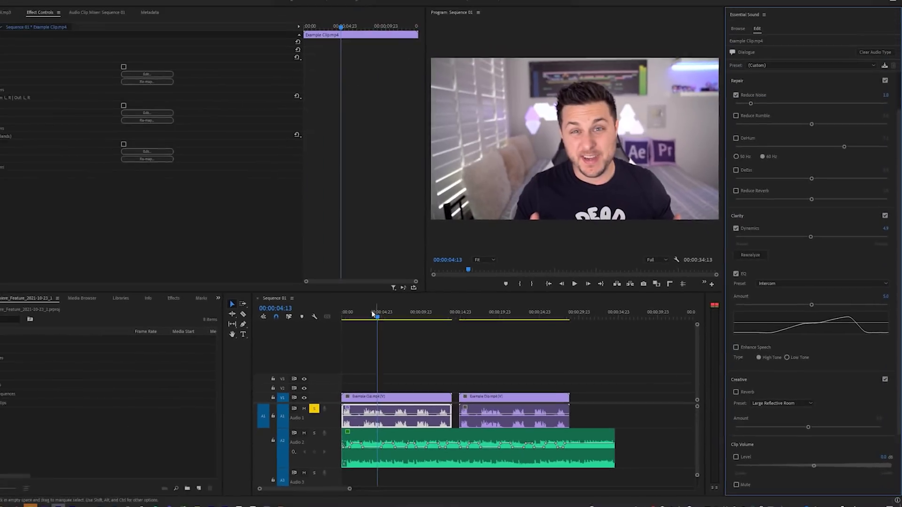
{"action": "key", "text": "space"}
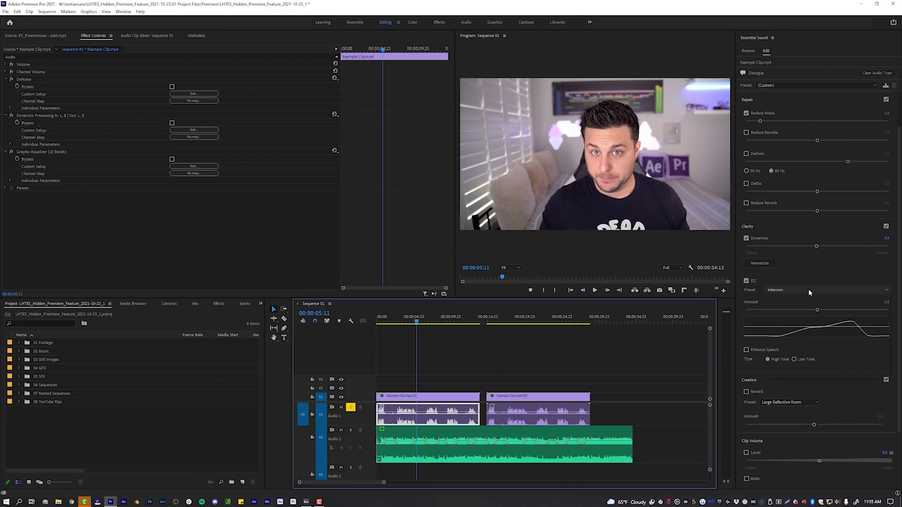
Change the dialogue's EQ preset to Podcast Voice and raise its amount to 8.2
{"action": "left_click", "coordinate": [827, 290]}
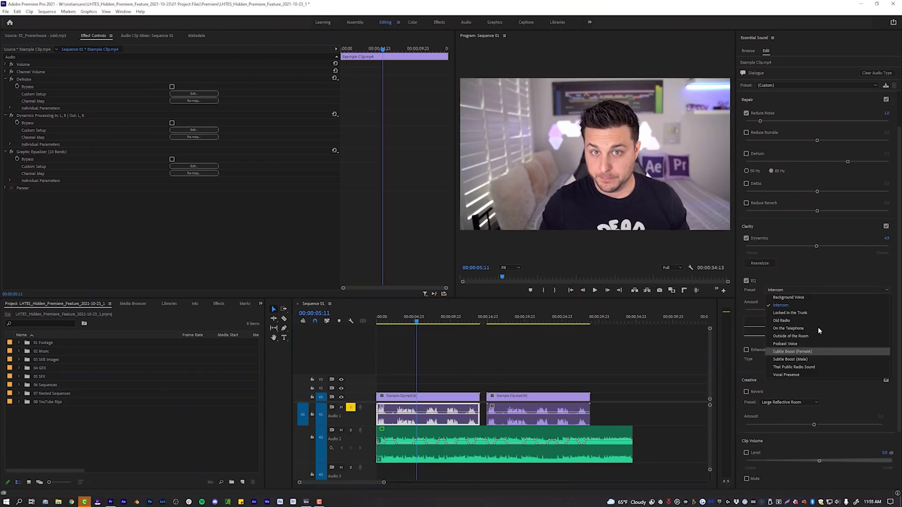
{"action": "left_click", "coordinate": [809, 346]}
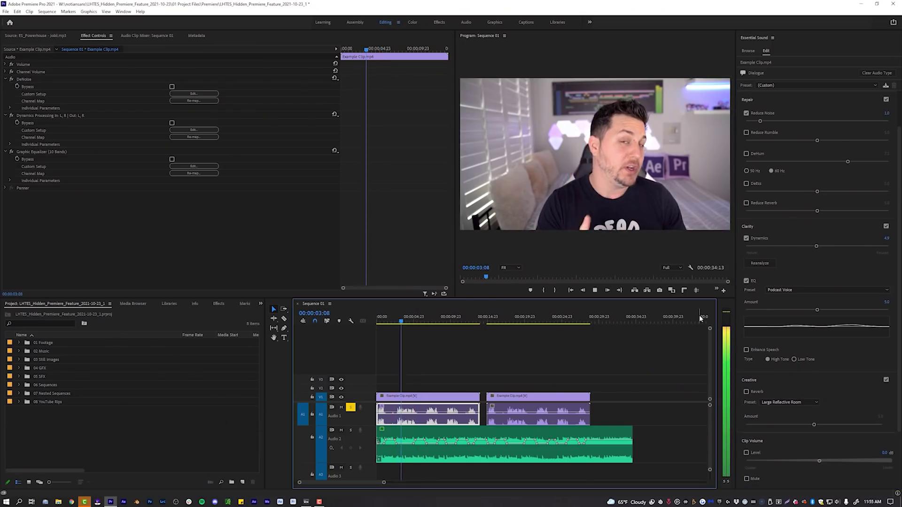
{"action": "left_click_drag", "start_coordinate": [818, 310], "coordinate": [863, 316]}
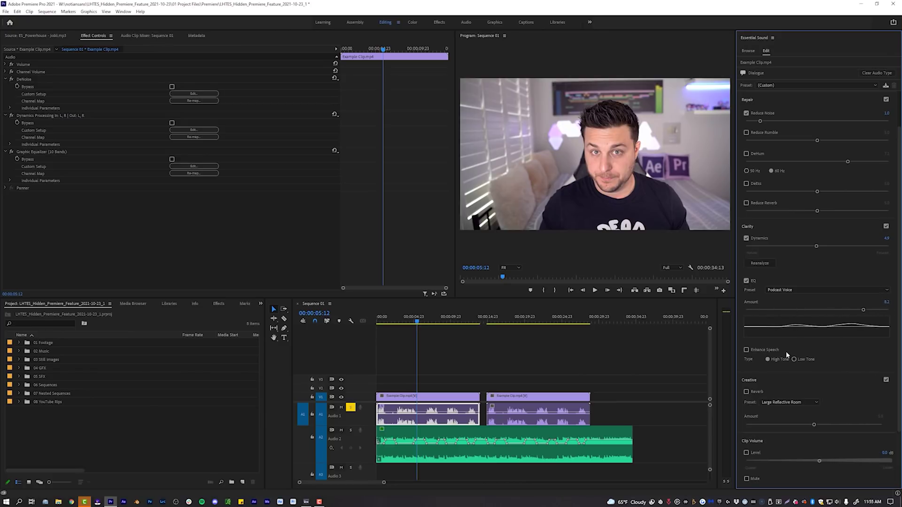
Enable Reverb on the dialogue with the Auditorium preset, set its amount to 8.8 and listen to the result
{"action": "left_click", "coordinate": [746, 392]}
{"action": "left_click", "coordinate": [788, 403]}
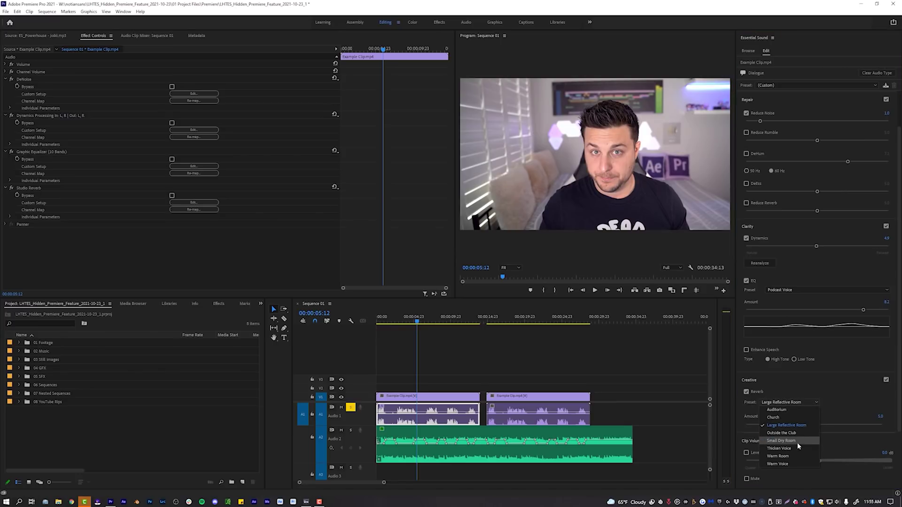
{"action": "left_click", "coordinate": [789, 410]}
{"action": "left_click_drag", "start_coordinate": [815, 426], "coordinate": [866, 425]}
{"action": "left_click", "coordinate": [400, 321]}
{"action": "key", "text": "space"}
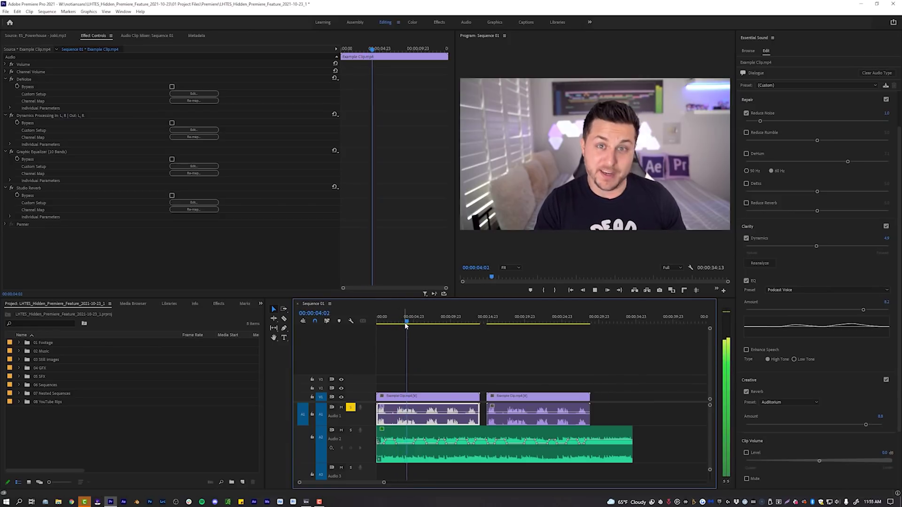